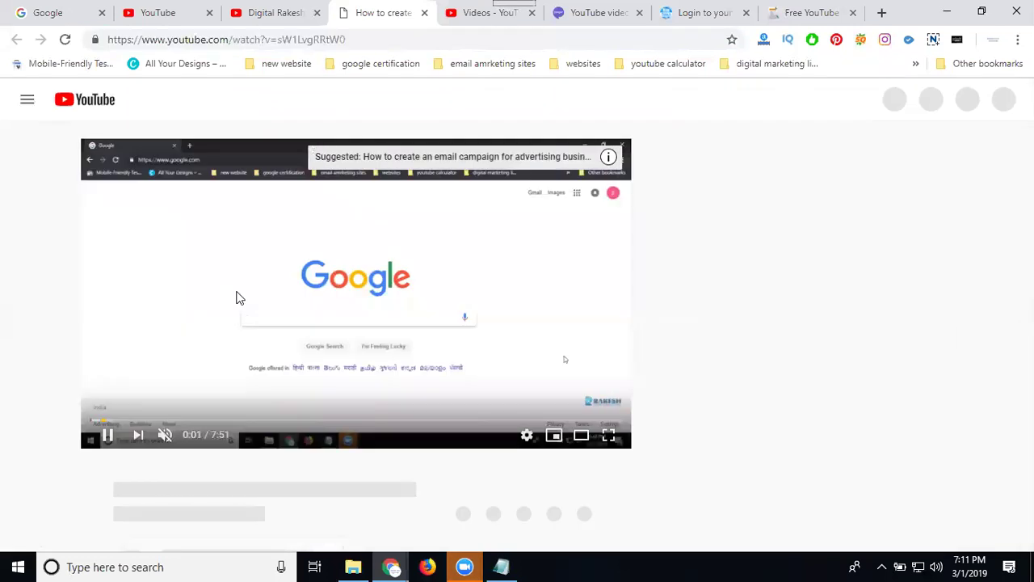
- Pause the video and highlight its ID sW1LvgRRtW0 in the address bar
click(236, 298)
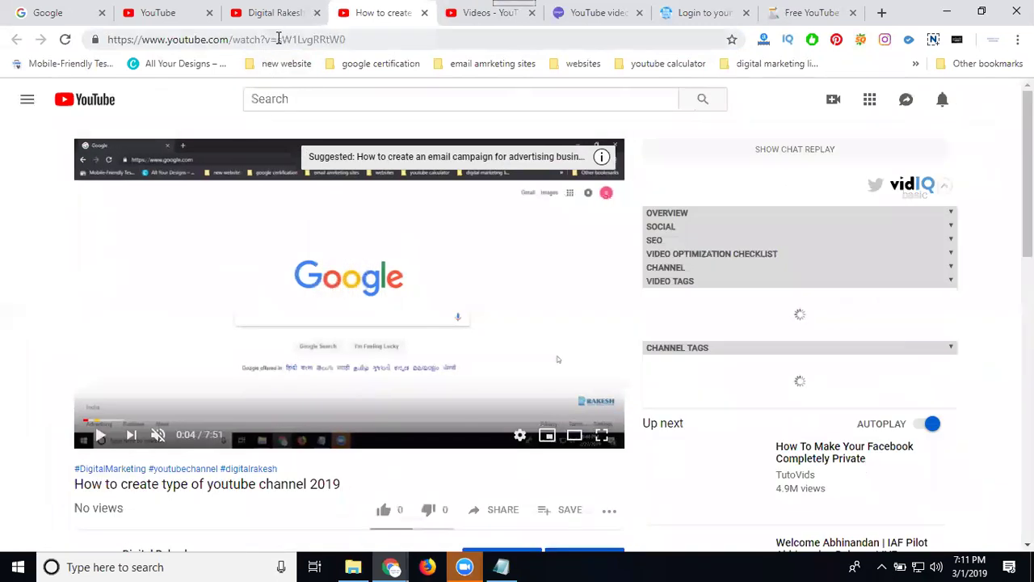
drag(278, 38, 355, 38)
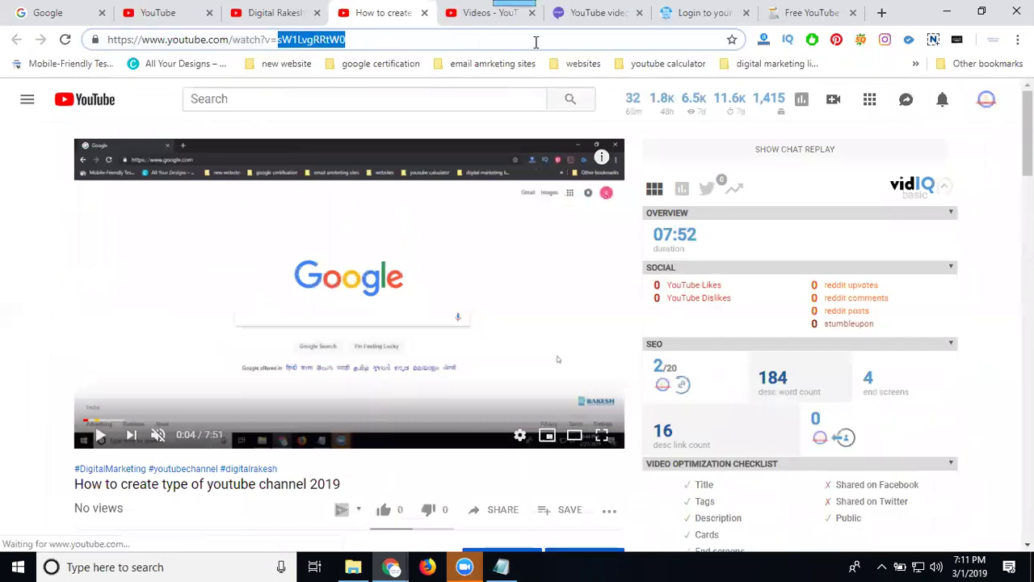
click(572, 14)
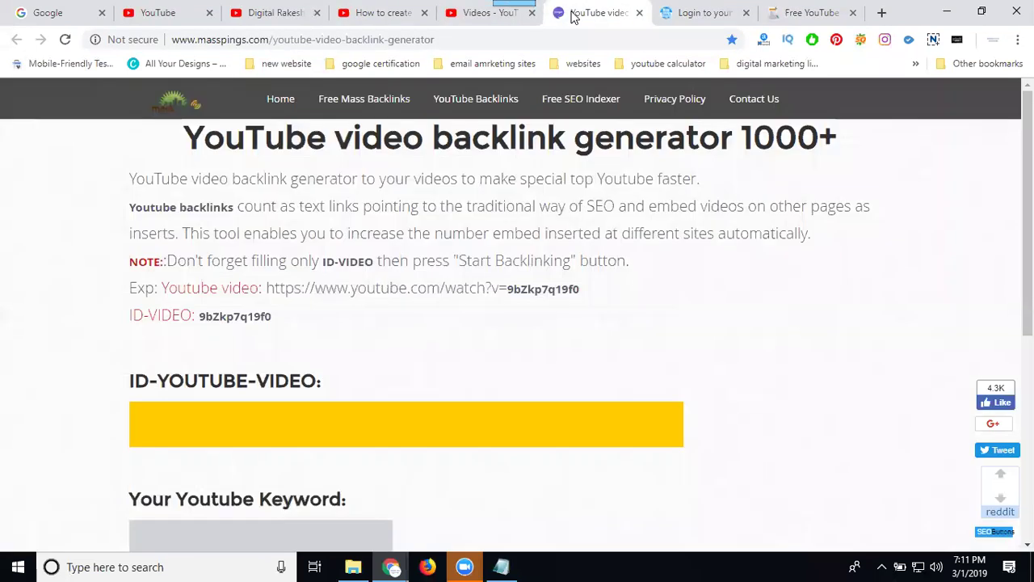
click(677, 14)
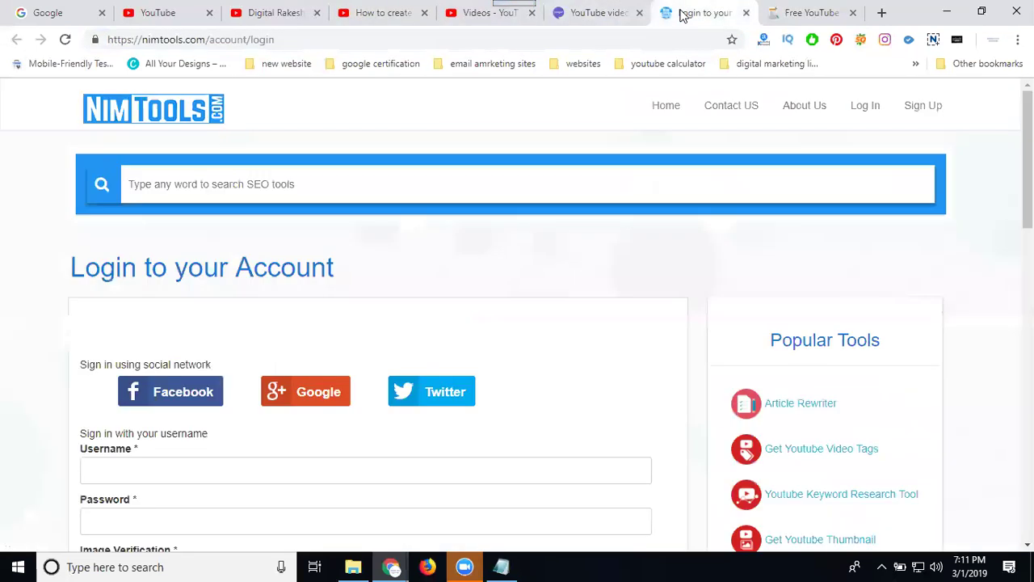
click(792, 13)
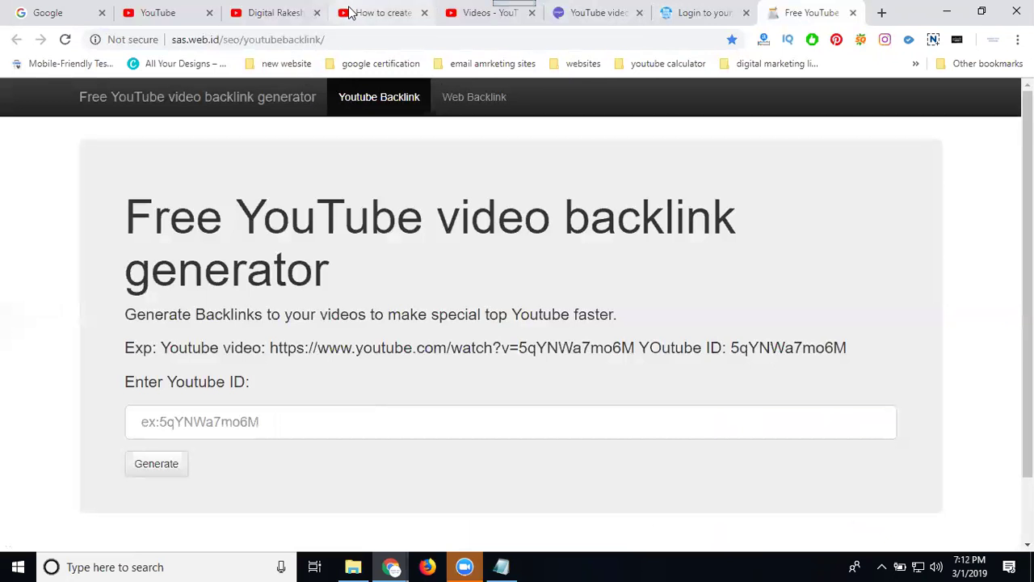
click(350, 14)
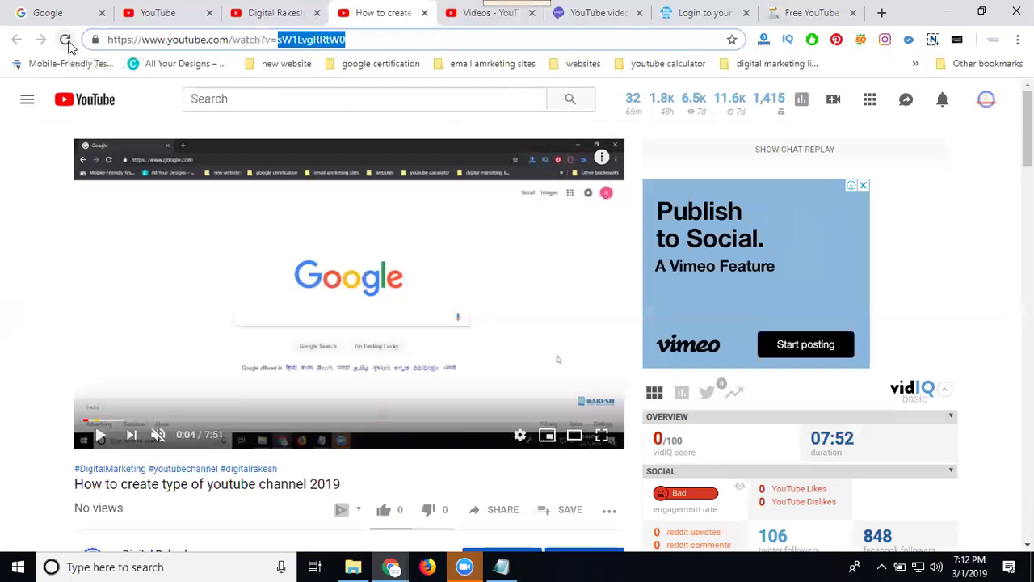
- Paste video ID sW1LvgRRtW0 into masspings' ID-YOUTUBE-VIDEO field
click(253, 38)
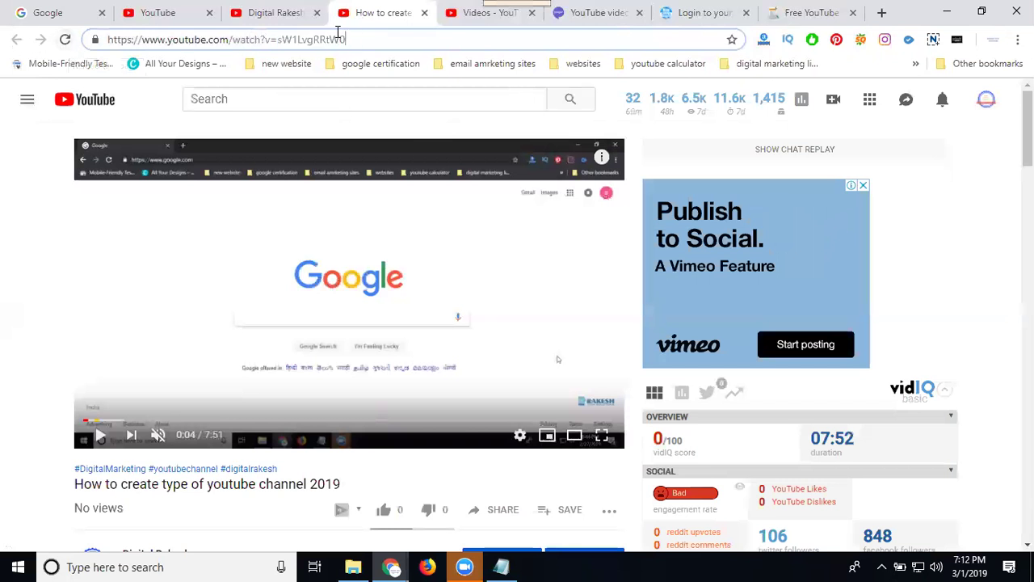
drag(346, 39, 278, 39)
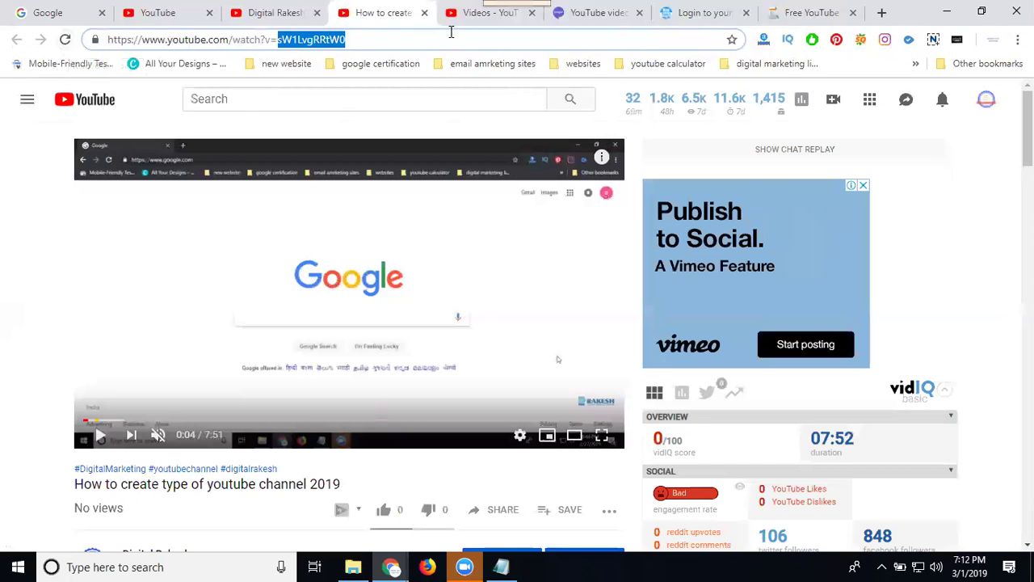
click(590, 13)
scroll(251, 331, down, 2)
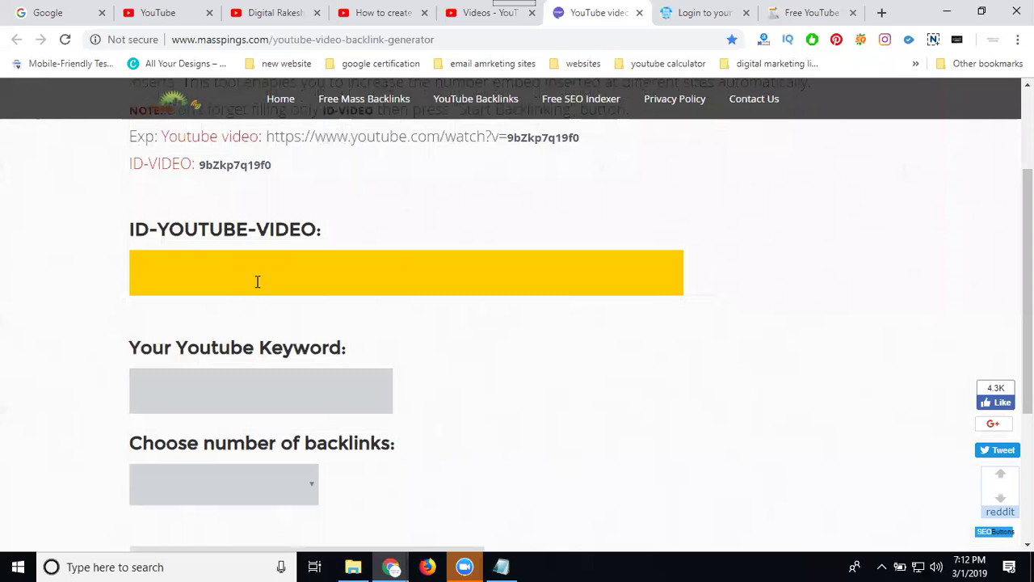
text(sW1LvoRRtW0)
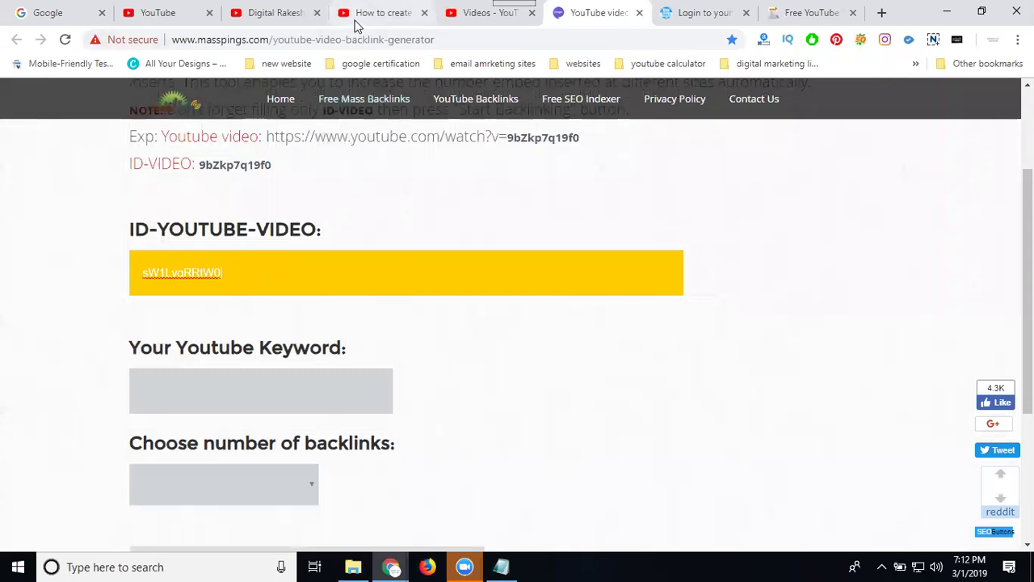
- Paste the title 'How to create type of youtube channel 2019' as the keyword
click(355, 26)
triple_click(202, 483)
key(ctrl+c)
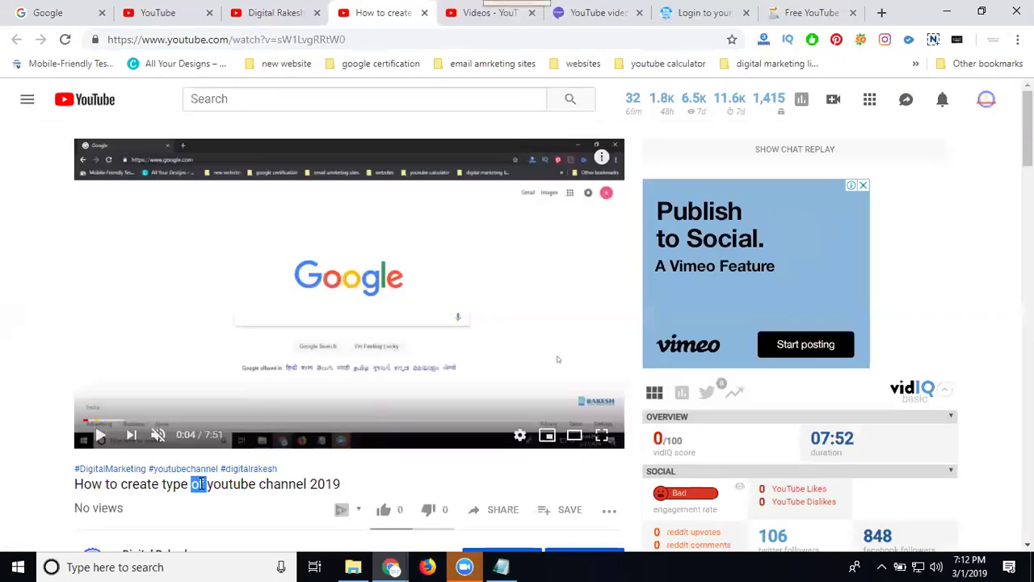
click(594, 13)
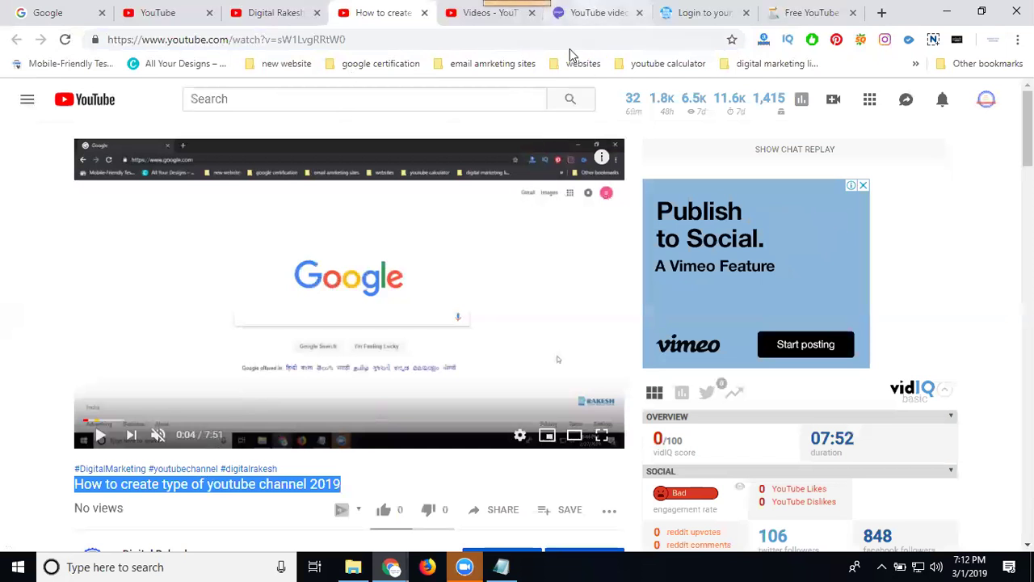
click(287, 408)
key(ctrl+v)
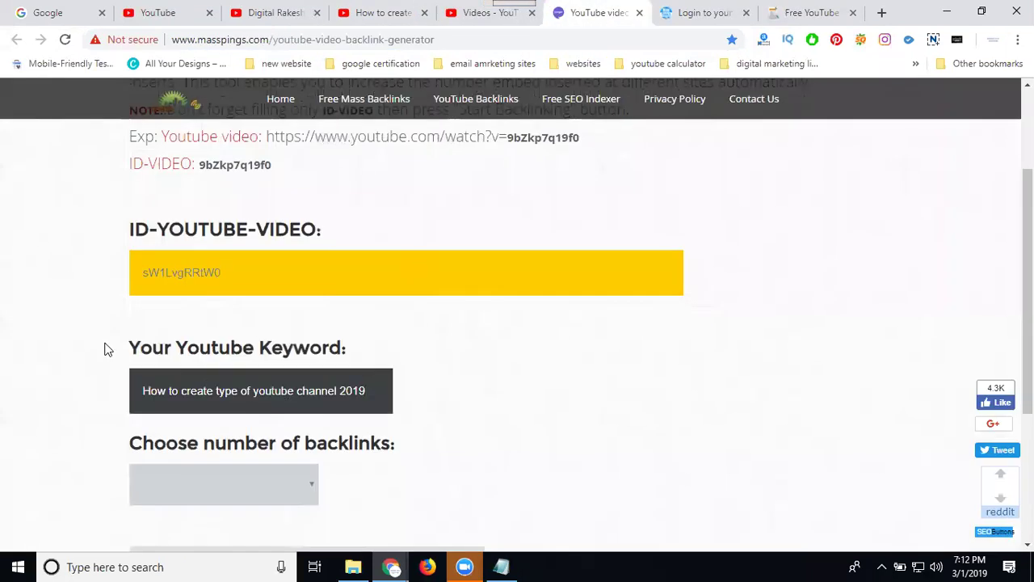
- Choose 100 backlinks and start the backlinking run
scroll(140, 368, down, 2)
click(161, 334)
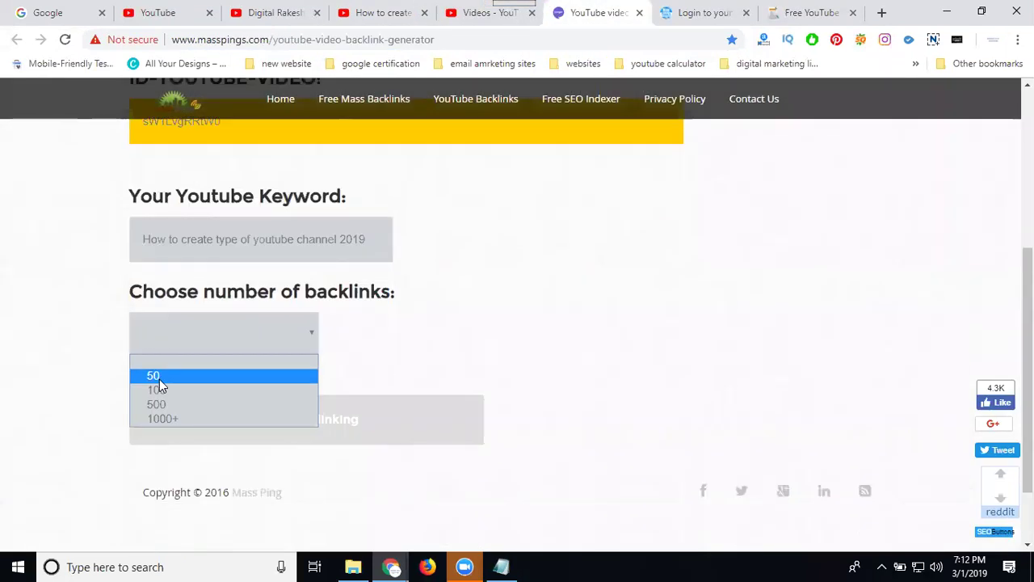
click(159, 388)
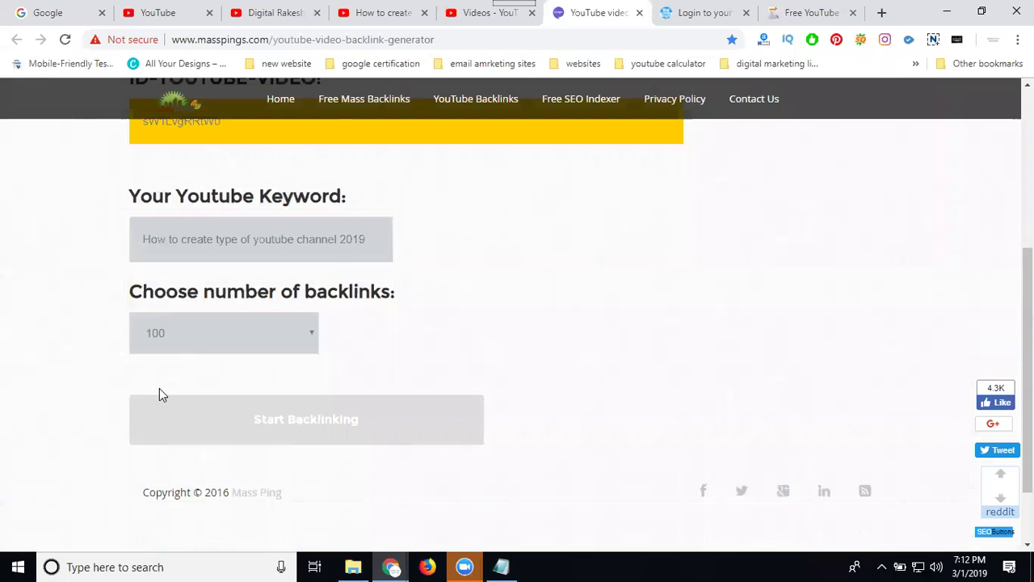
click(249, 424)
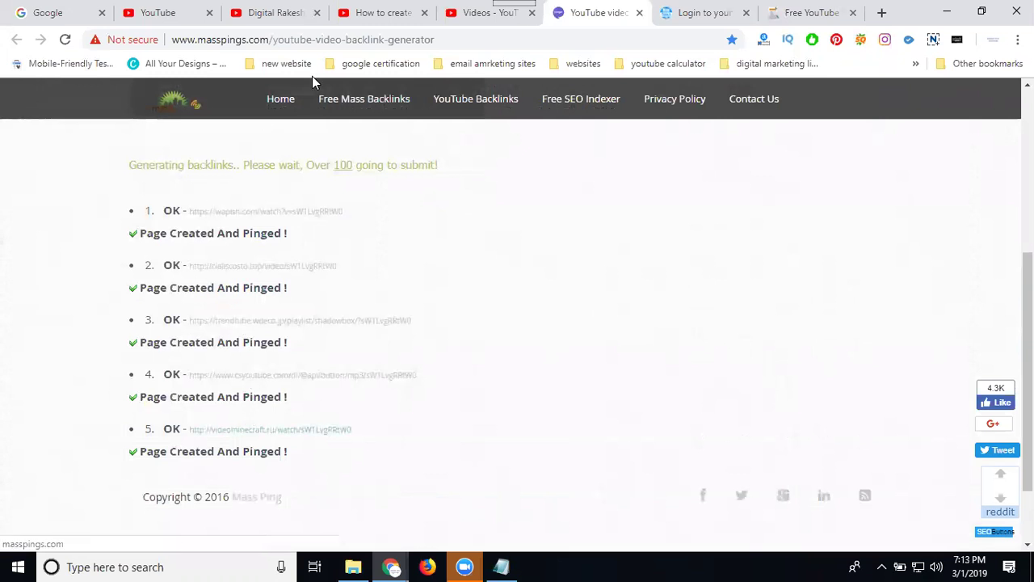
- Select the full YouTube video page URL in the YouTube tab
click(350, 18)
click(345, 38)
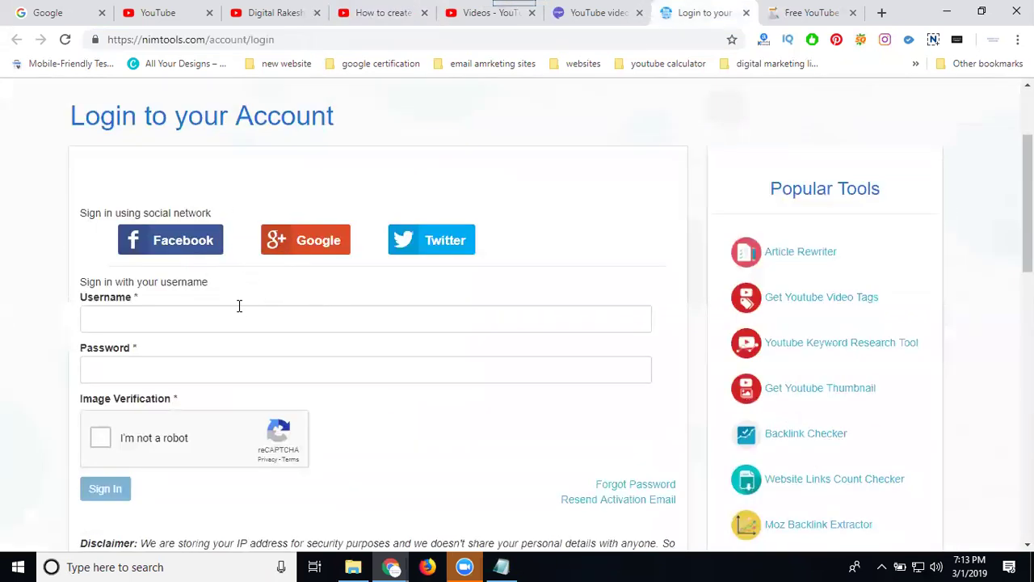
- Sign in to nimtools with a Google account
scroll(239, 312, up, 1)
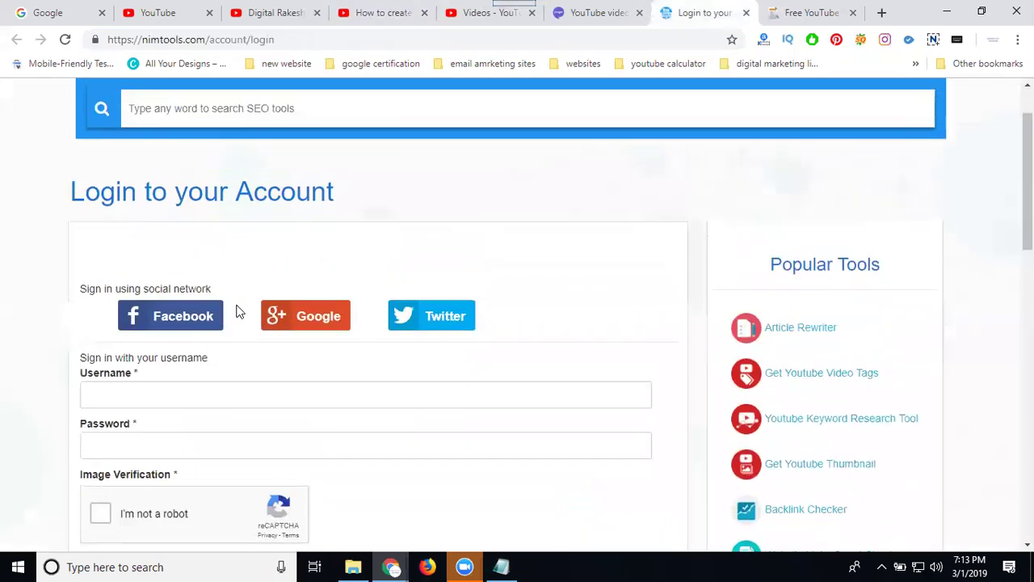
click(304, 315)
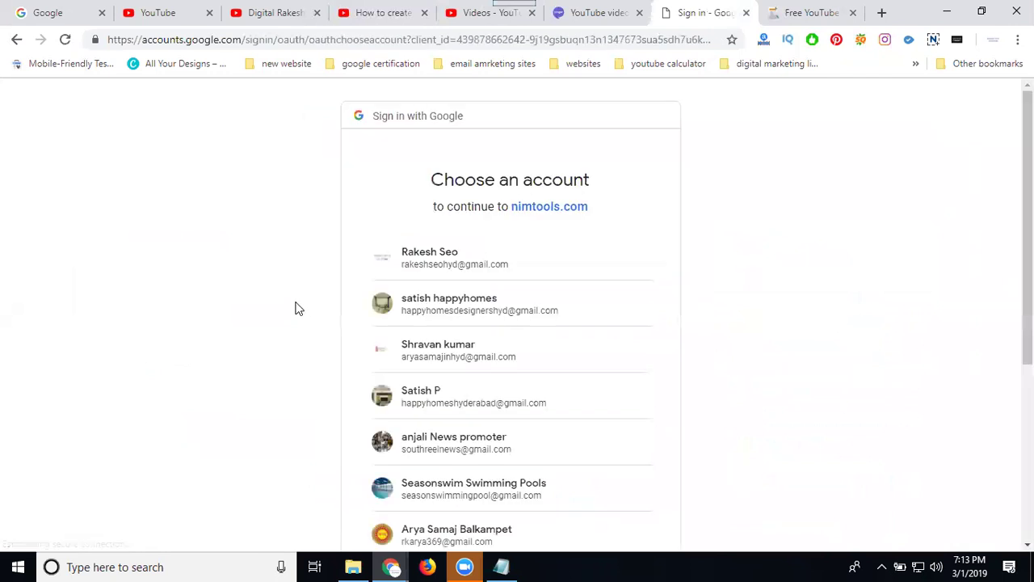
click(450, 260)
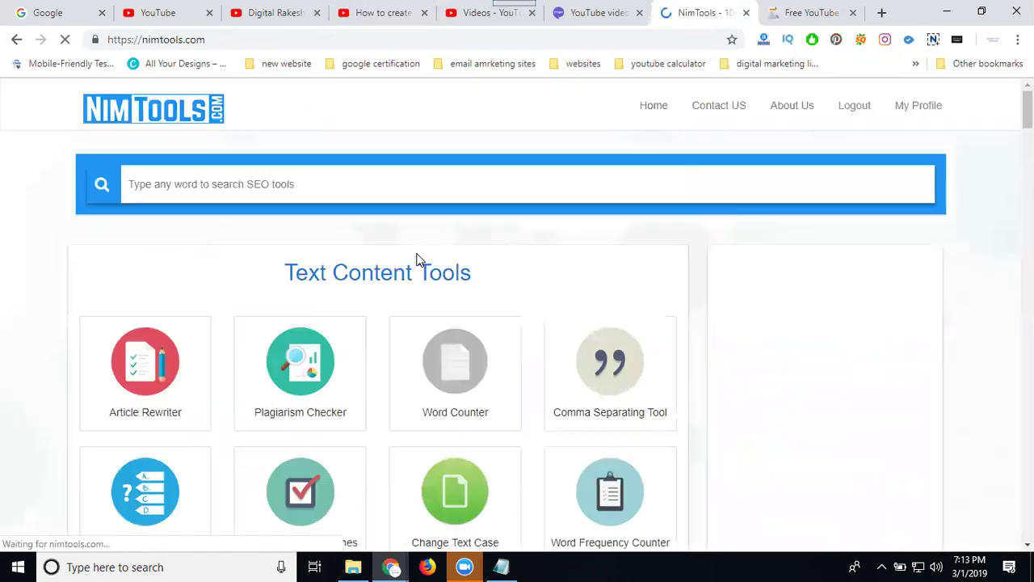
- Open the Youtube Backlinks Generator from nimtools' Backlink Tools
scroll(250, 257, down, 3)
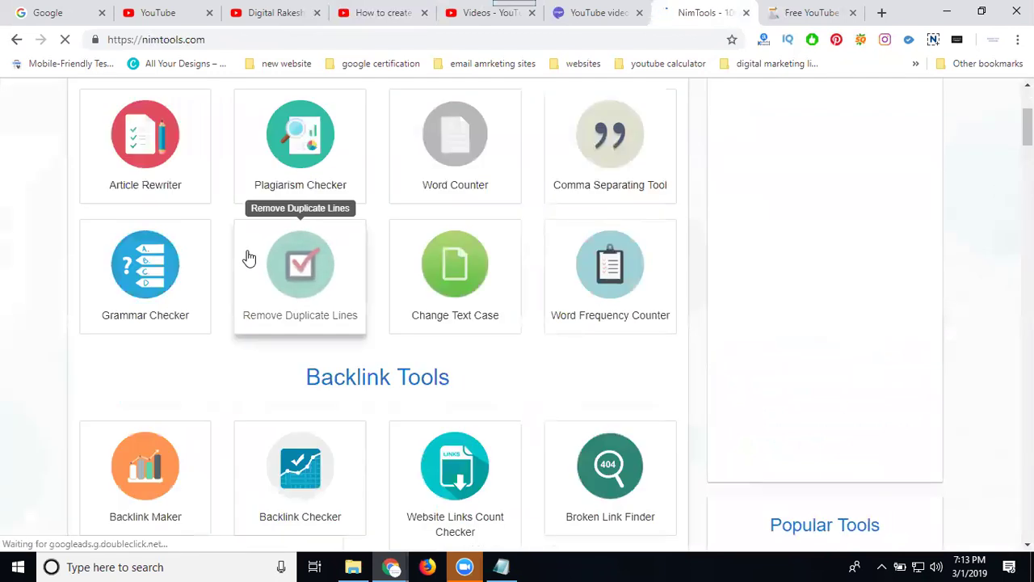
scroll(250, 257, down, 2)
scroll(248, 254, down, 2)
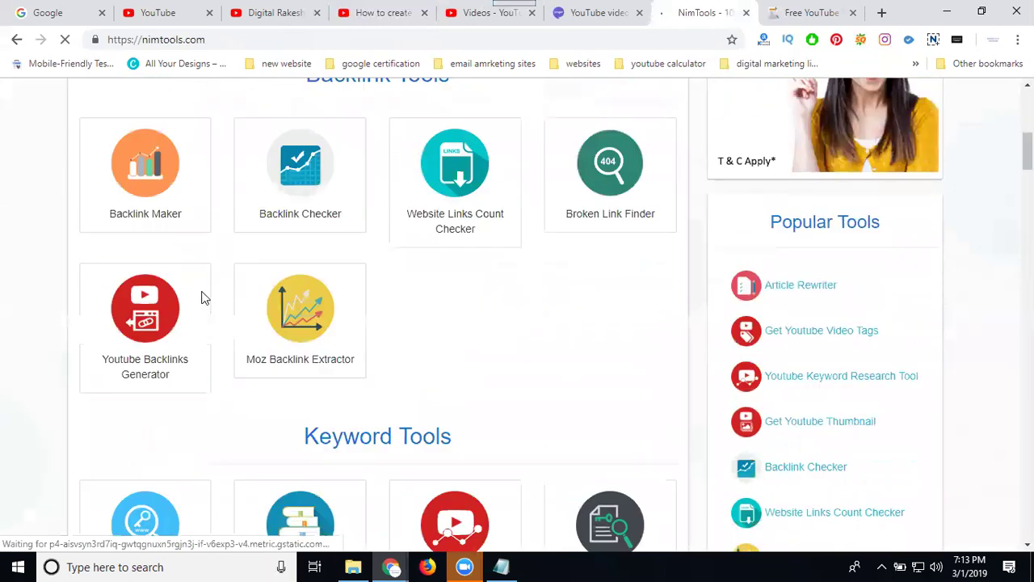
click(142, 333)
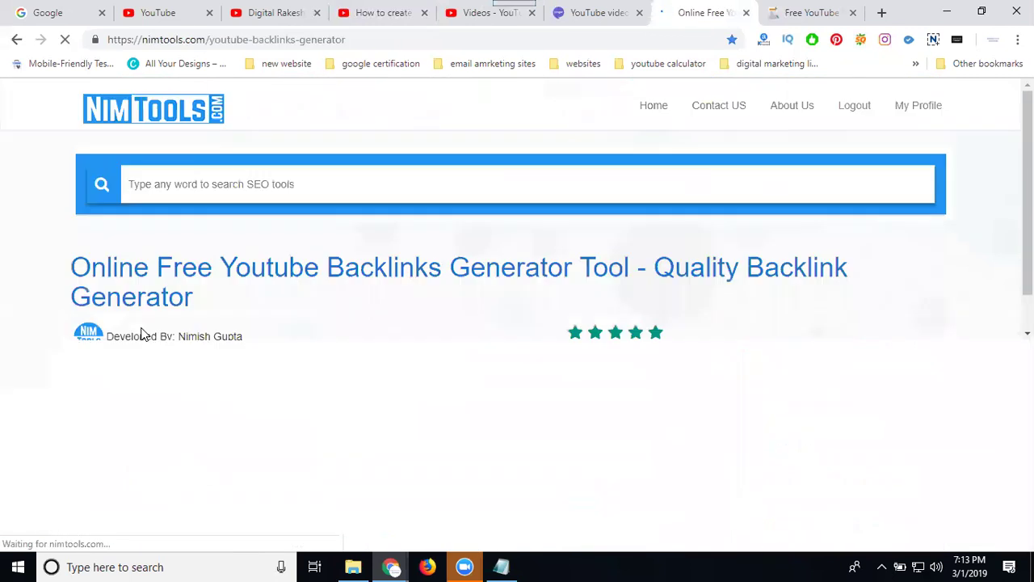
- Paste the video URL into nimtools' link field and submit it
scroll(142, 334, down, 1)
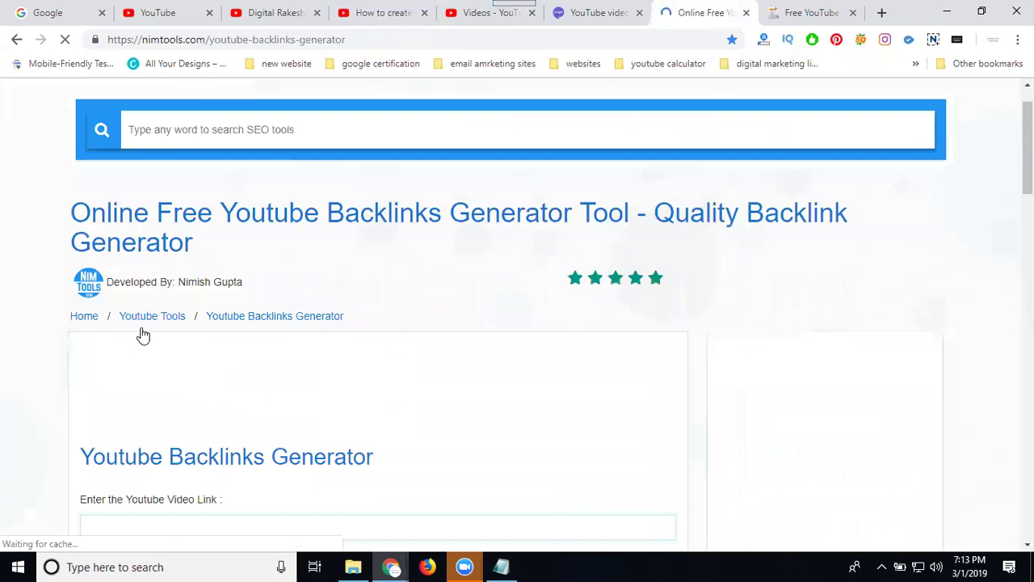
scroll(142, 334, down, 3)
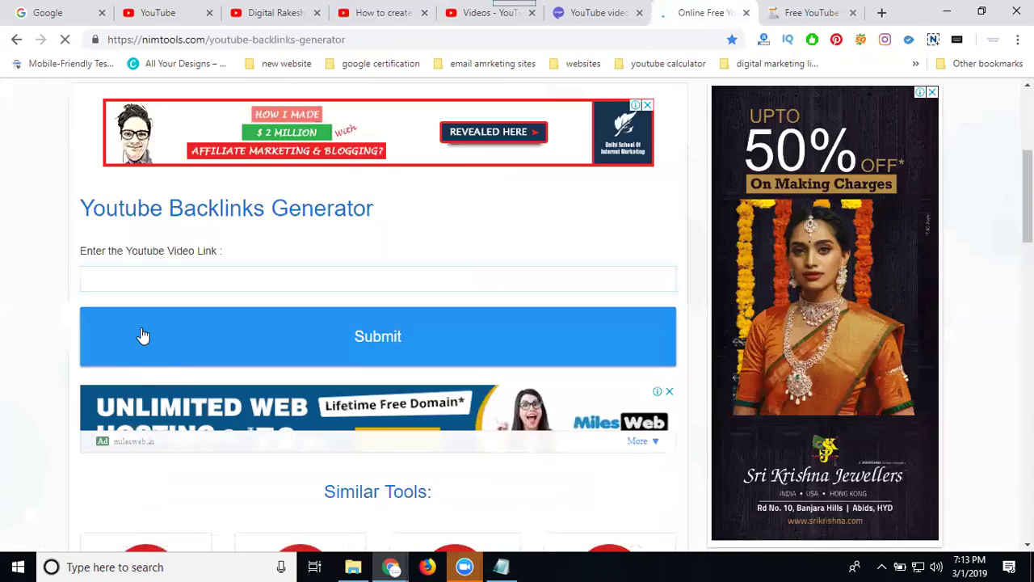
click(173, 272)
text(https://www.youtube.com/watch?v=sW1LvgRRtW0)
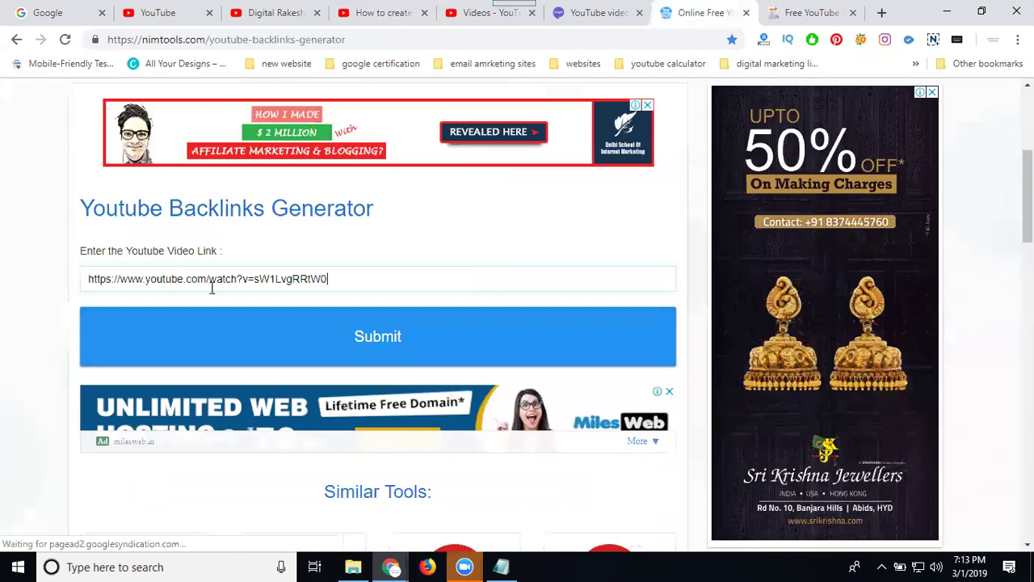
click(307, 342)
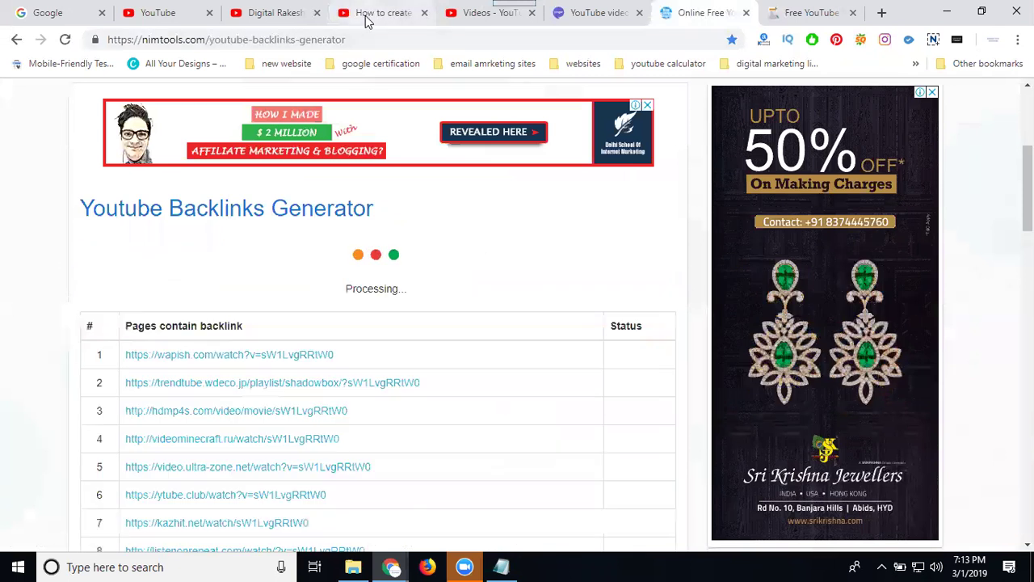
- Select the video ID sW1LvgRRtW0 in the YouTube tab's address
click(364, 14)
click(364, 40)
drag(379, 40, 280, 41)
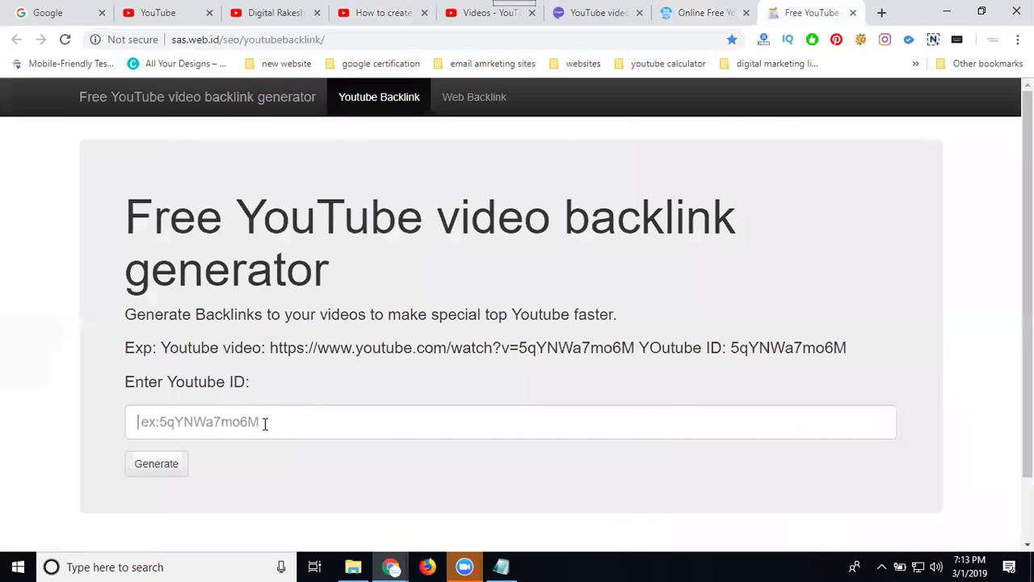
- Generate sas.web.id backlinks for Youtube ID sW1LvgRRtW0
click(264, 424)
text(sW1LvgRRtW0)
click(147, 466)
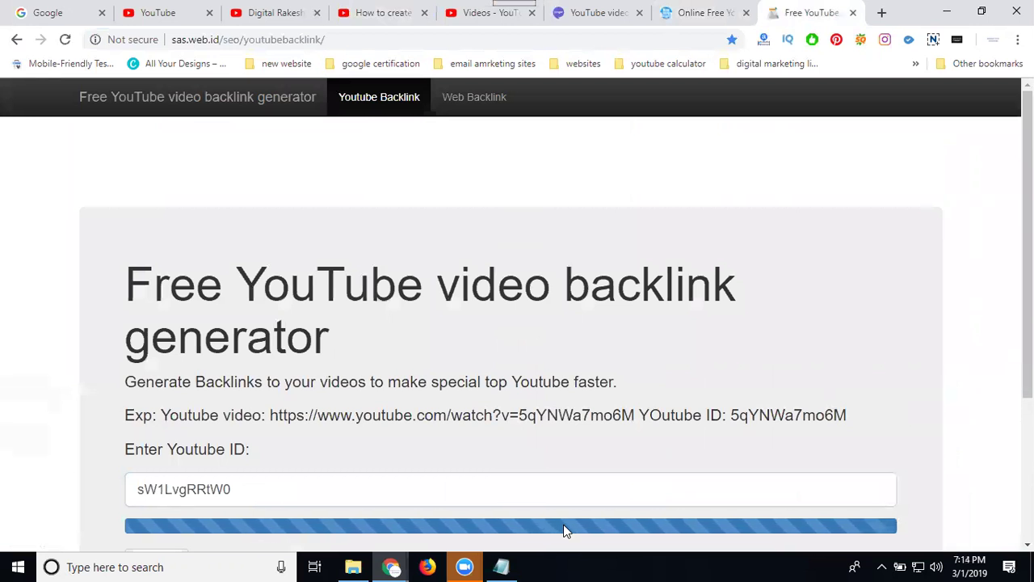
click(691, 18)
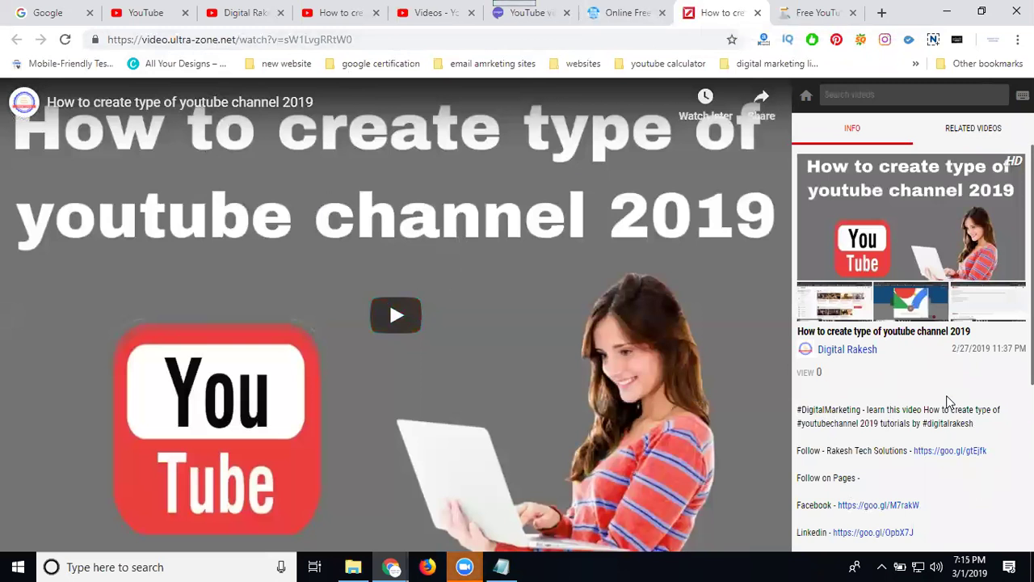
- Look through the video's clipmega.com backlink page
click(624, 12)
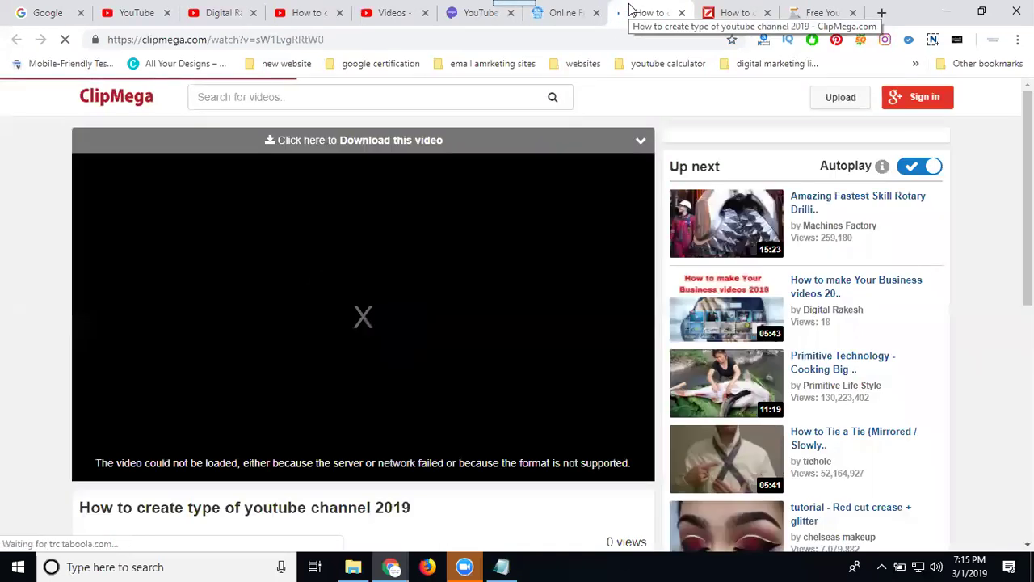
scroll(385, 226, down, 3)
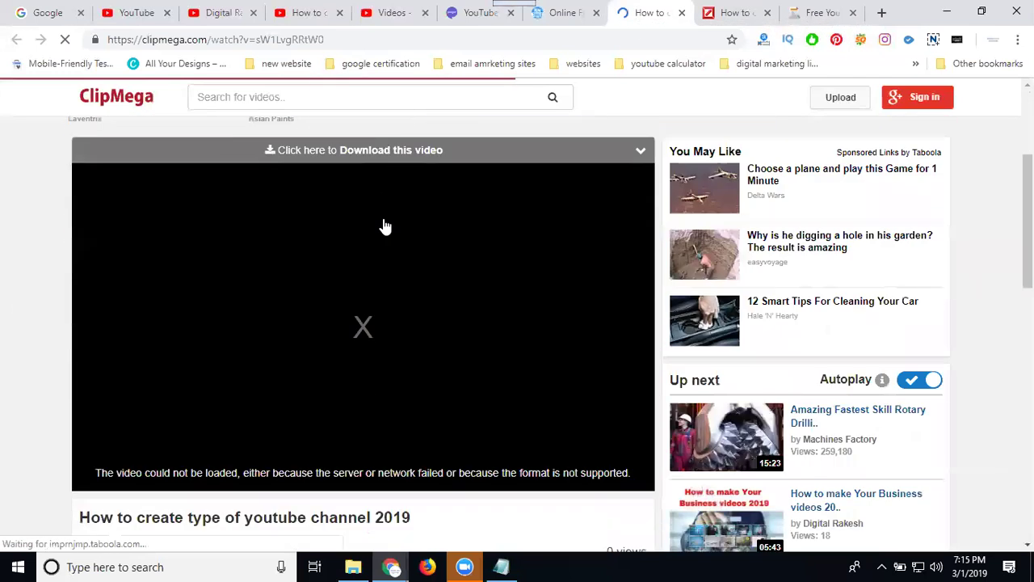
scroll(404, 334, down, 4)
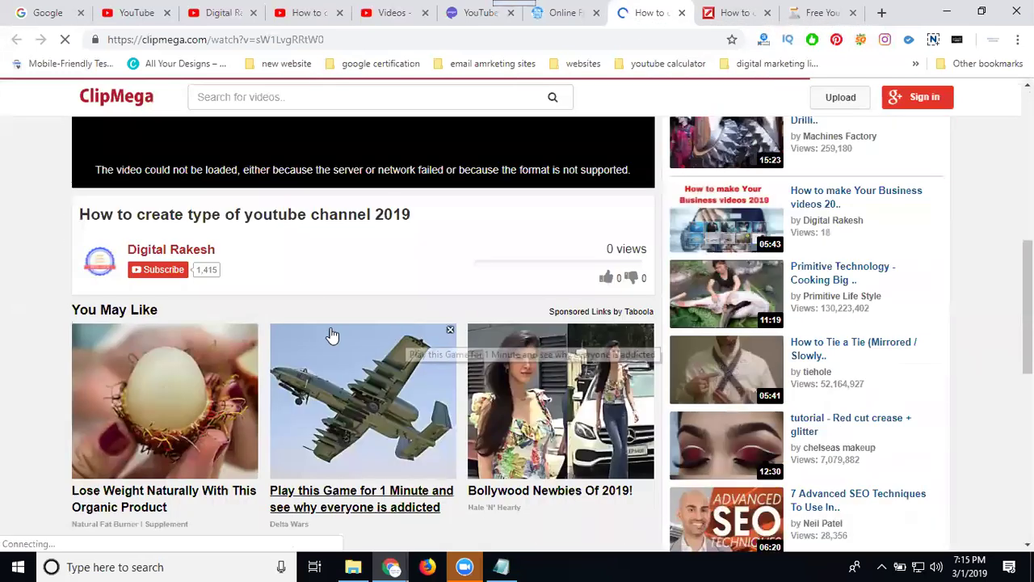
scroll(429, 293, up, 3)
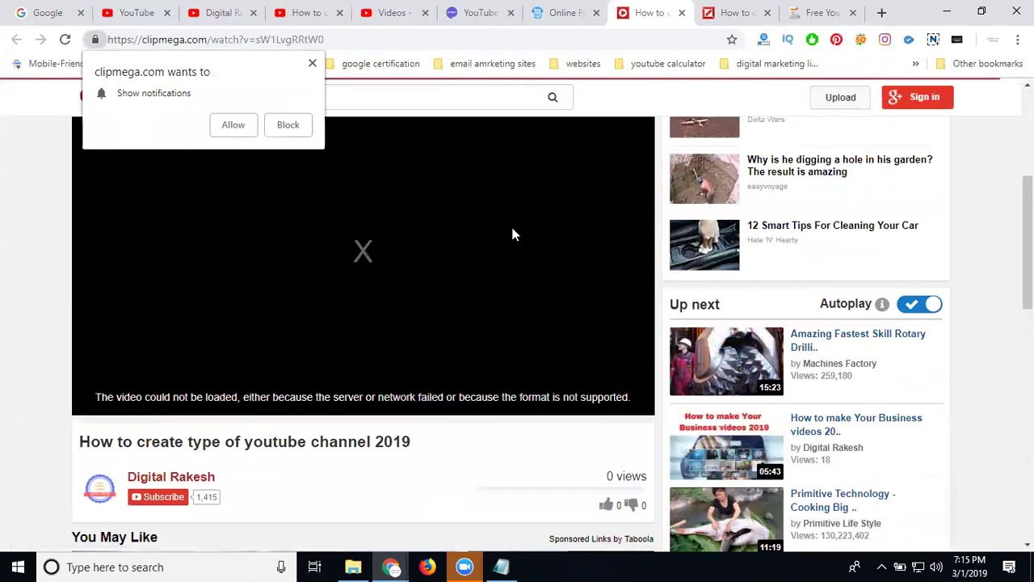
- Open the row 9 youpak.com backlink from nimtools' results in a new tab
click(556, 13)
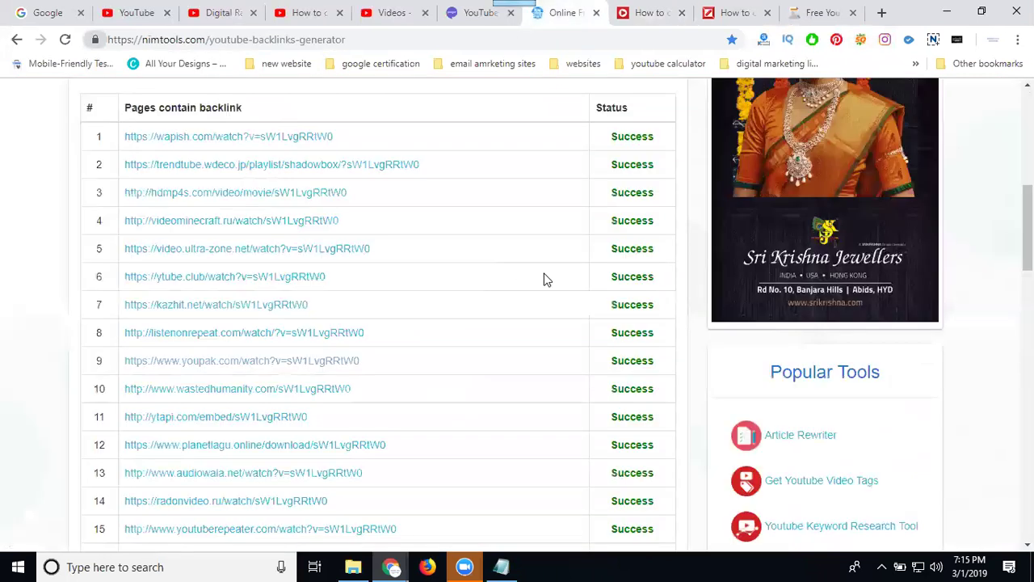
click(300, 361)
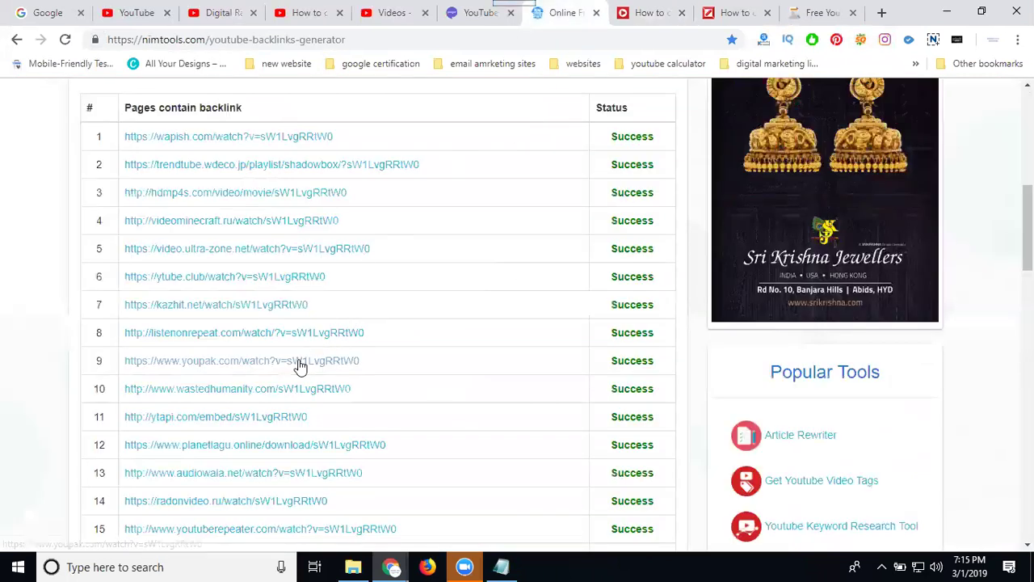